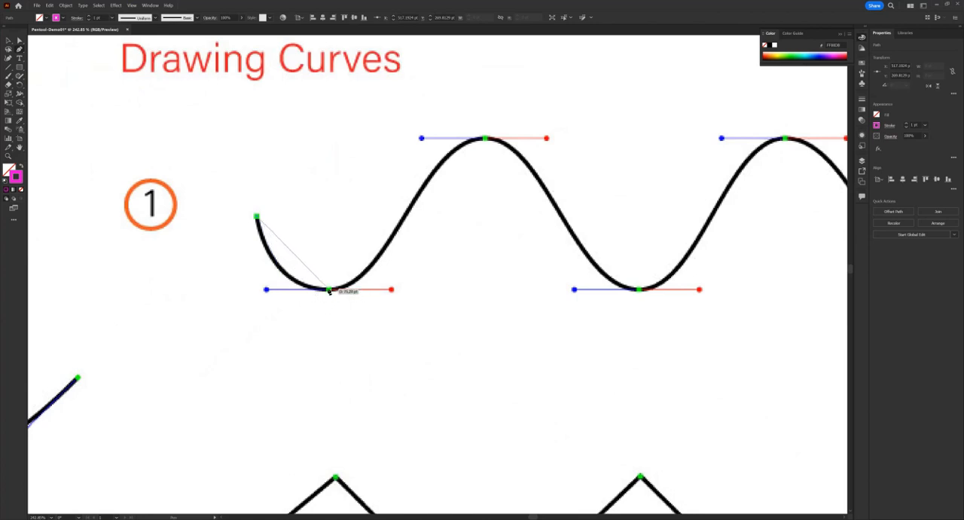
Step: Trace curve 1 through its first valley, first peak and middle valley, pulling each smooth anchor's handles to the guide handles
left_click_drag(328, 290, 390, 292)
left_click_drag(392, 292, 392, 294)
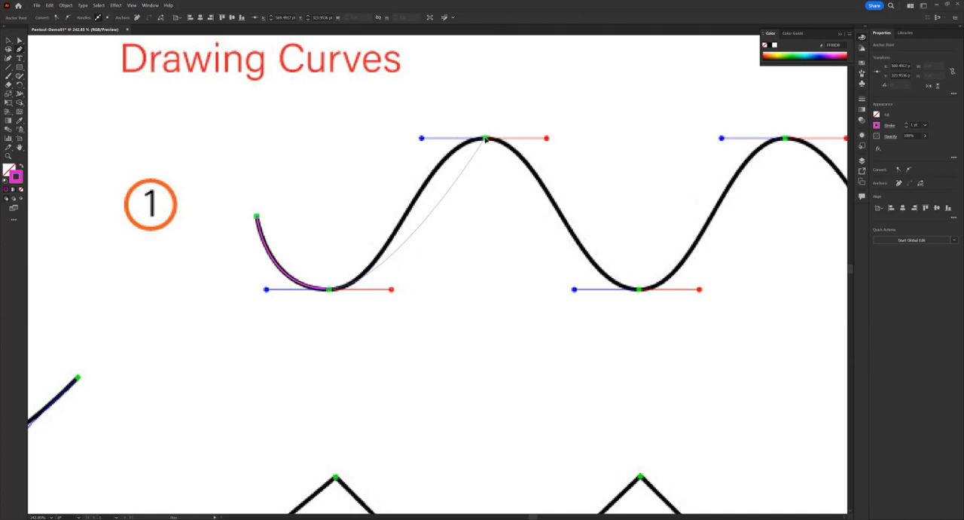
left_click_drag(485, 139, 548, 141)
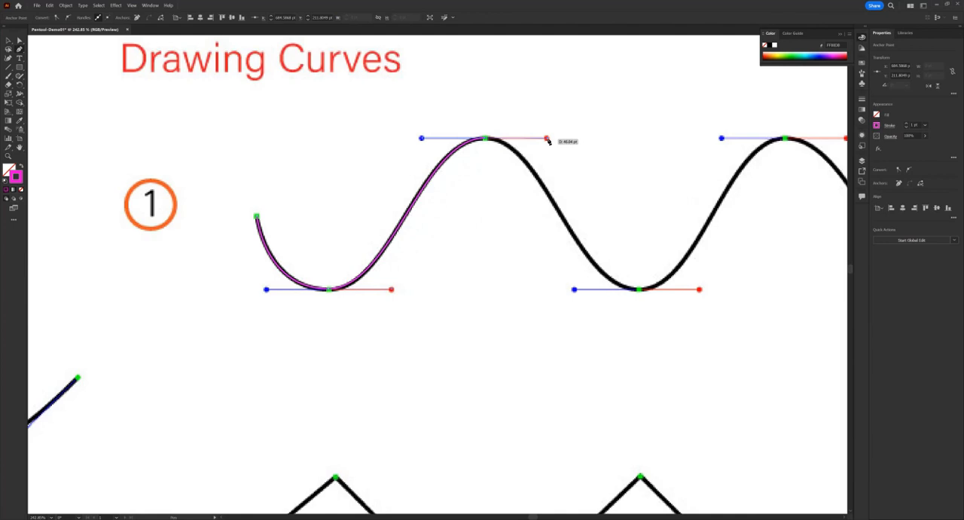
left_click_drag(582, 186, 512, 185)
left_click_drag(446, 177, 330, 158)
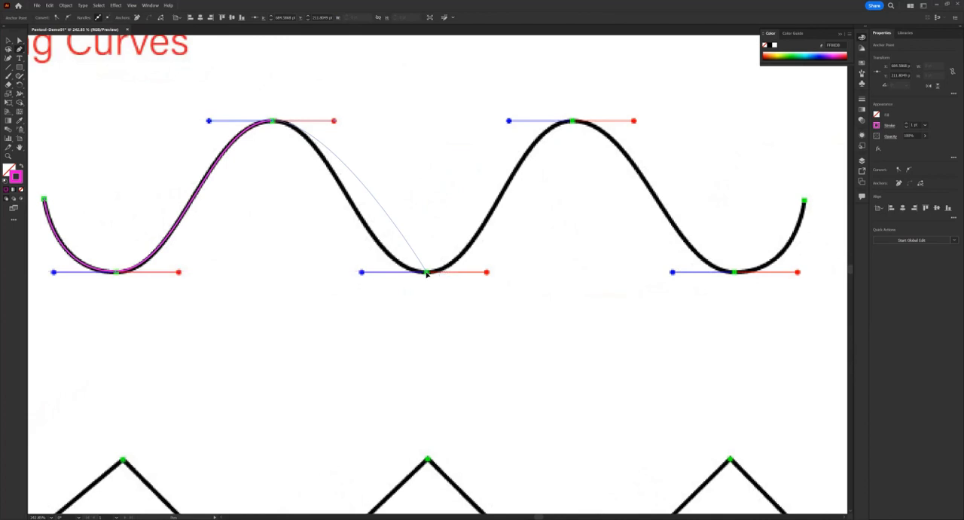
left_click_drag(426, 273, 490, 277)
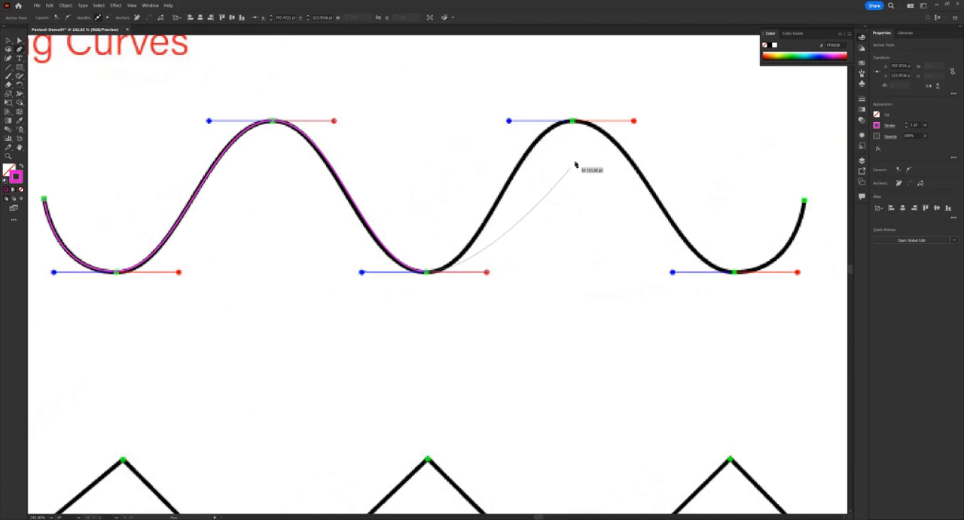
Step: Continue tracing curve 1 through the second peak and last valley to its green endpoint, and end the path
left_click_drag(572, 122, 635, 124)
scroll(602, 165, "right", 3)
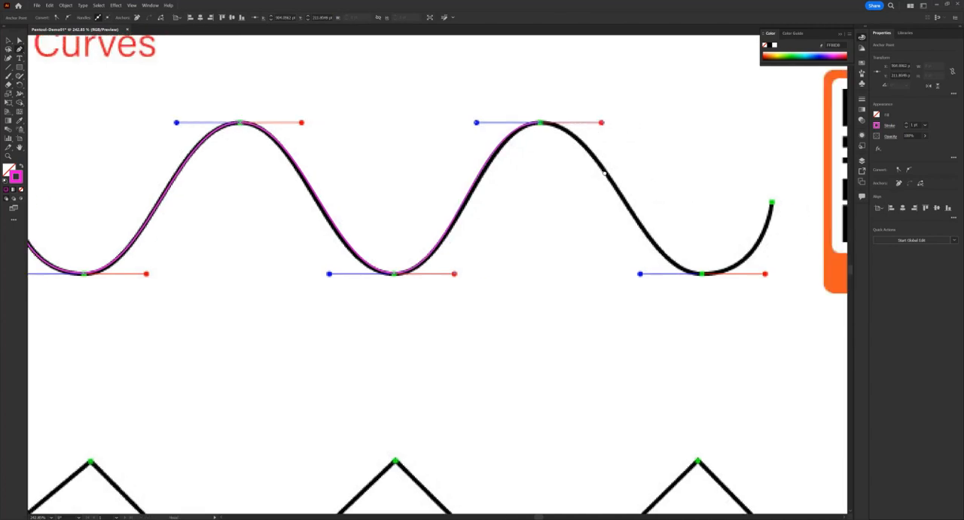
scroll(462, 150, "right", 4)
scroll(461, 151, "down", 1)
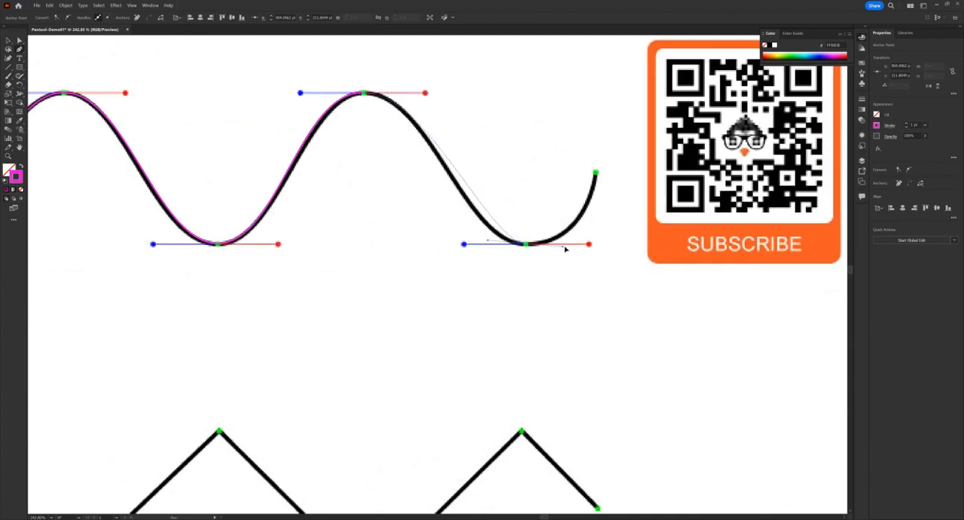
left_click_drag(590, 244, 596, 174)
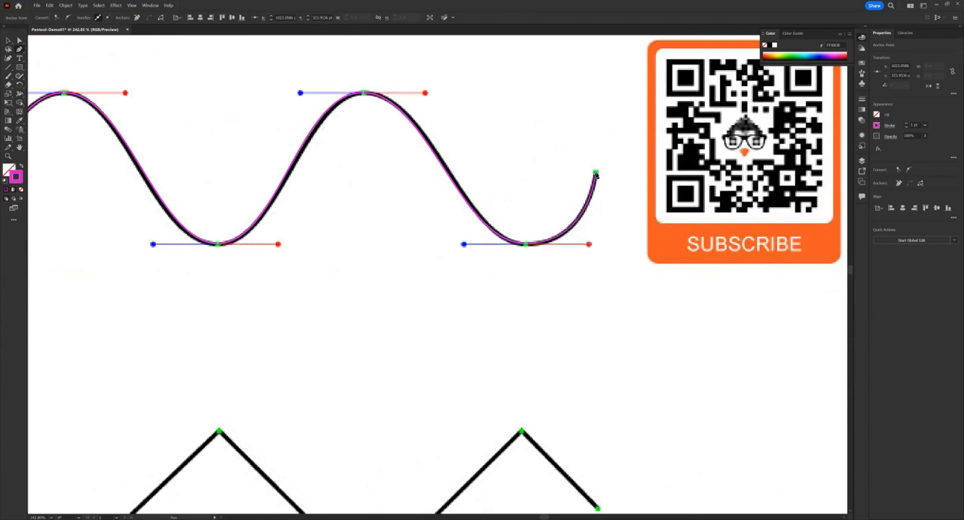
left_click(588, 176, "ctrl+alt")
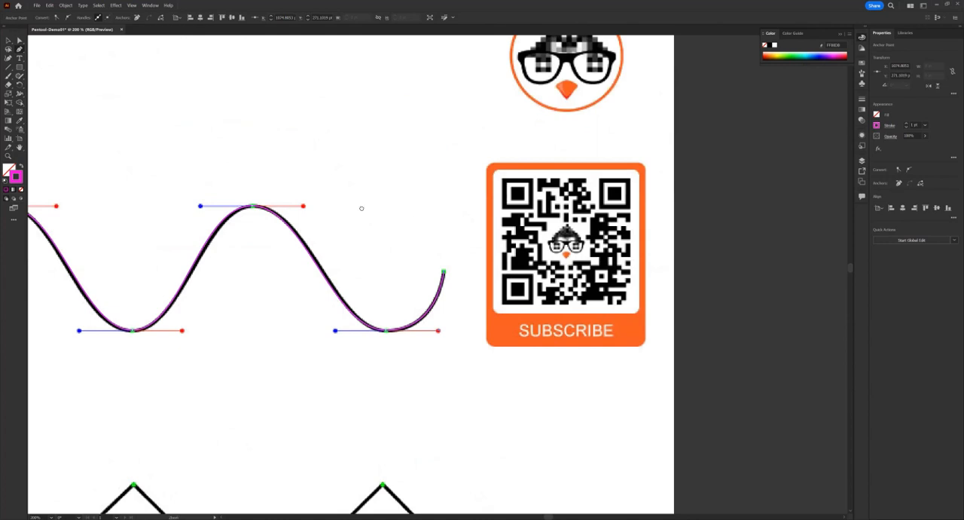
left_click_drag(419, 209, 480, 214)
left_click_drag(546, 229, 642, 228)
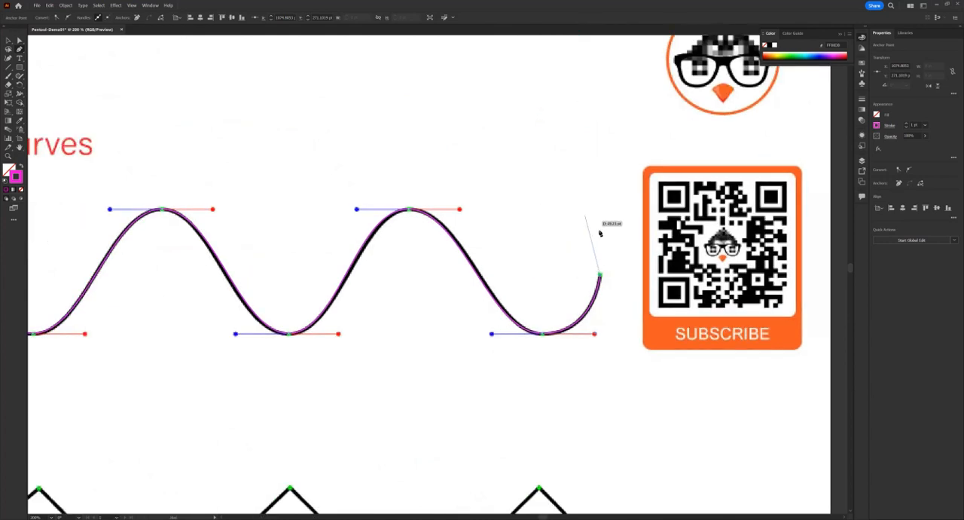
key("Escape")
Step: Set the stroke weight of the traced curve 1 path to 5 pt and deselect it
left_click(7, 42)
left_click(185, 120)
left_click_drag(203, 154, 359, 143)
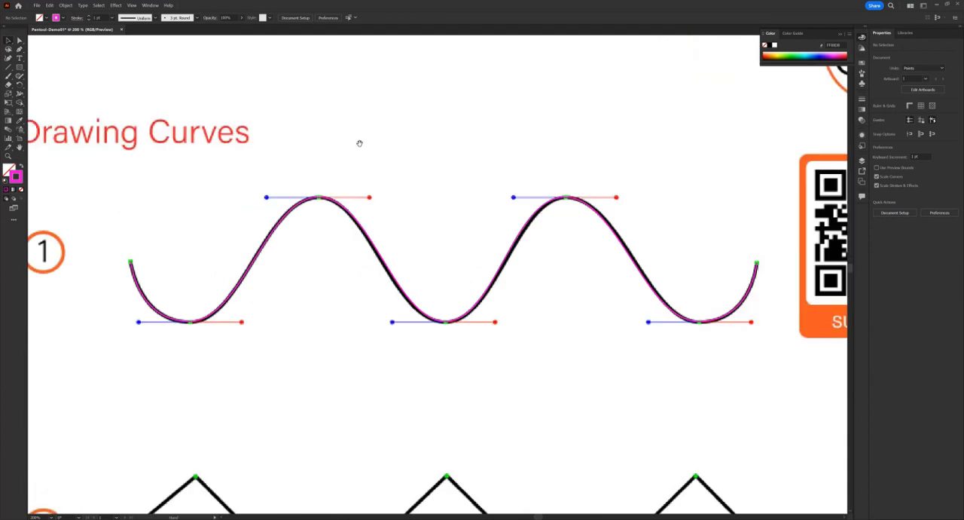
left_click(341, 207)
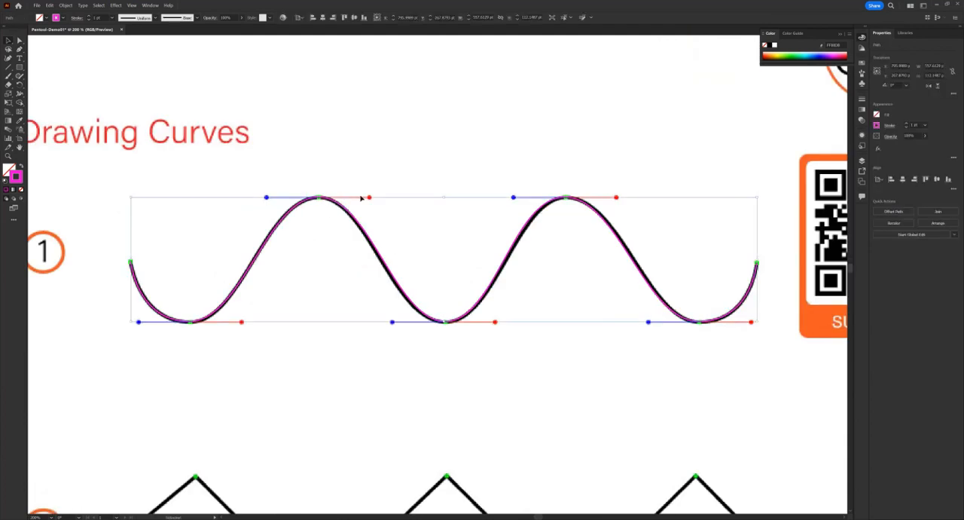
left_click(89, 16)
left_click(89, 16)
left_click(88, 16)
left_click(89, 16)
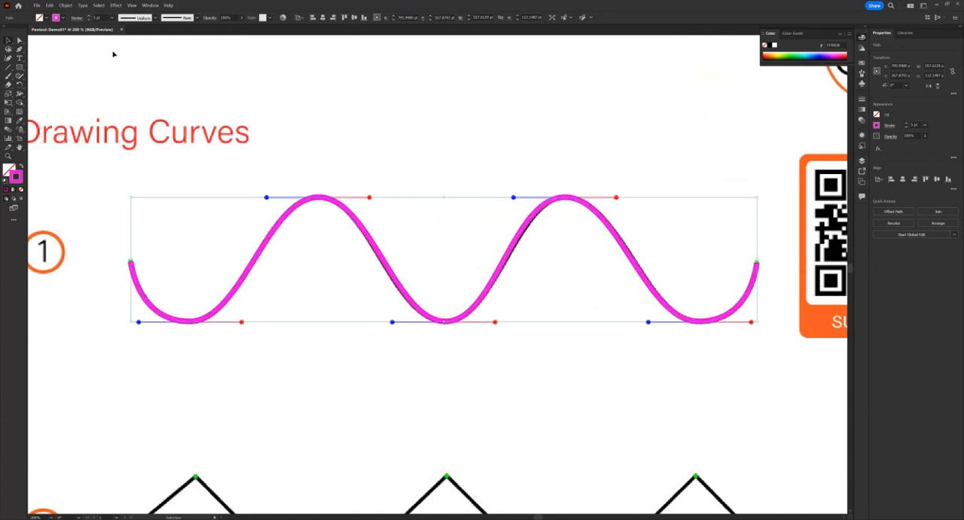
left_click(442, 132)
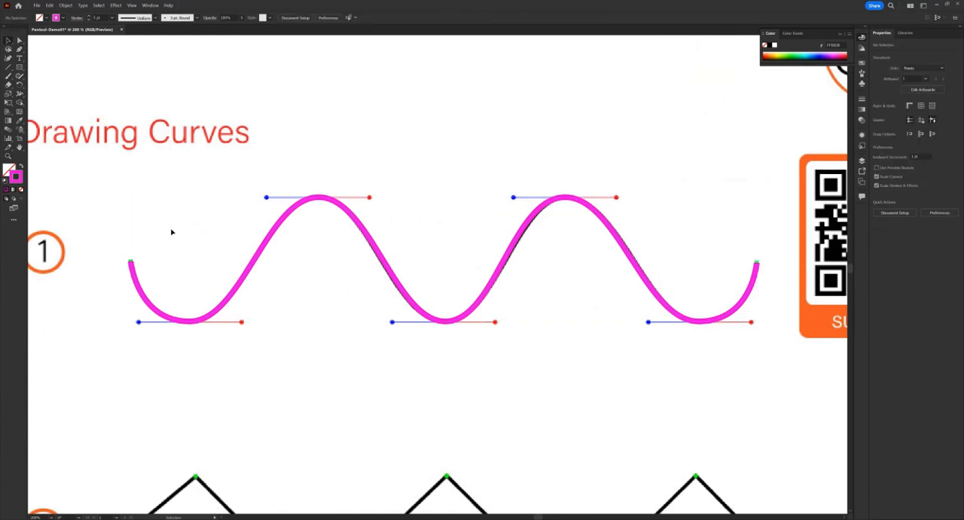
left_click_drag(148, 220, 183, 179)
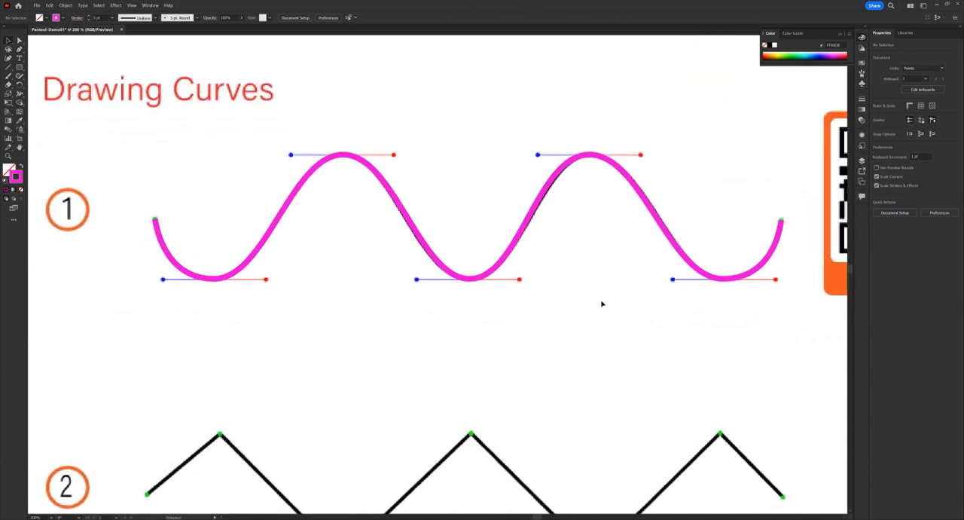
left_click_drag(523, 290, 470, 288)
left_click_drag(346, 279, 162, 277)
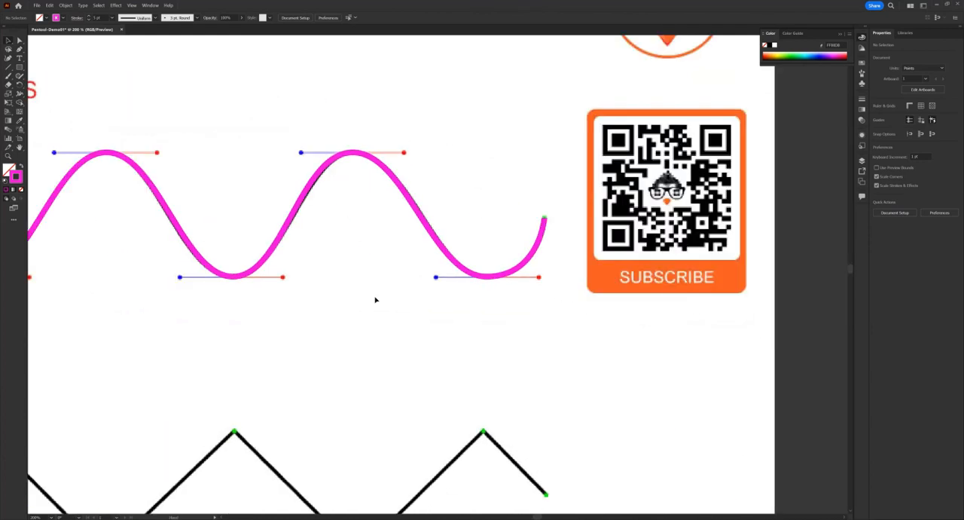
left_click_drag(361, 299, 375, 300)
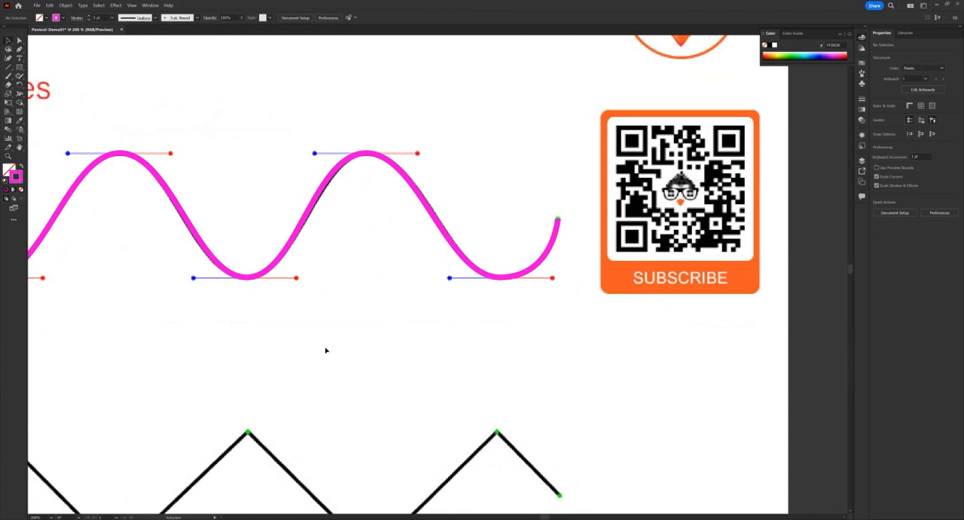
Step: Trace zigzag 2 with the Pen tool, placing corner anchors on all seven green points from the first endpoint to the last
left_click_drag(271, 369, 458, 247)
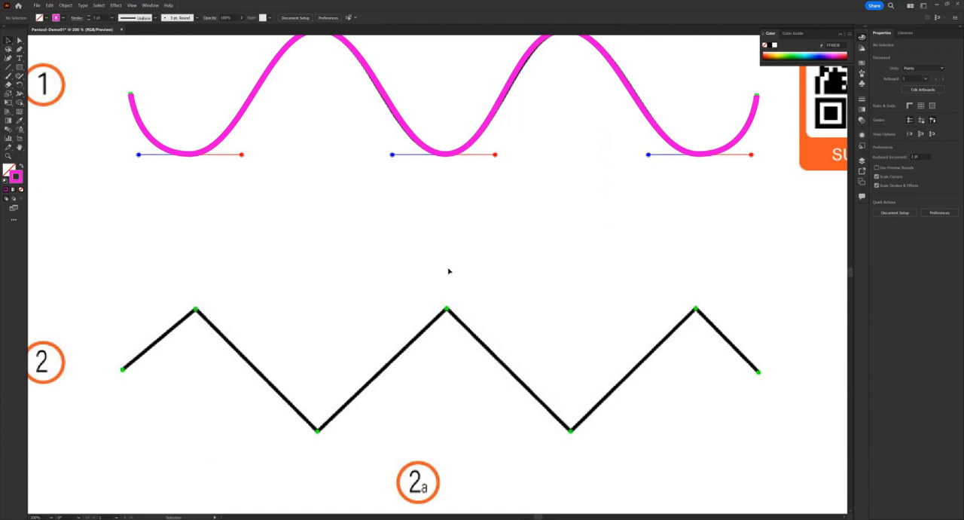
key("space")
left_click_drag(251, 300, 303, 271)
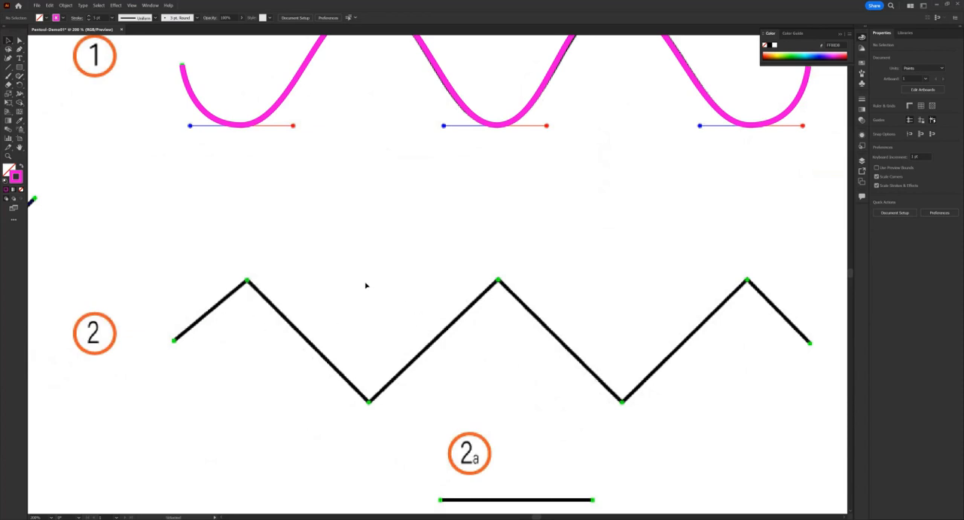
key("p")
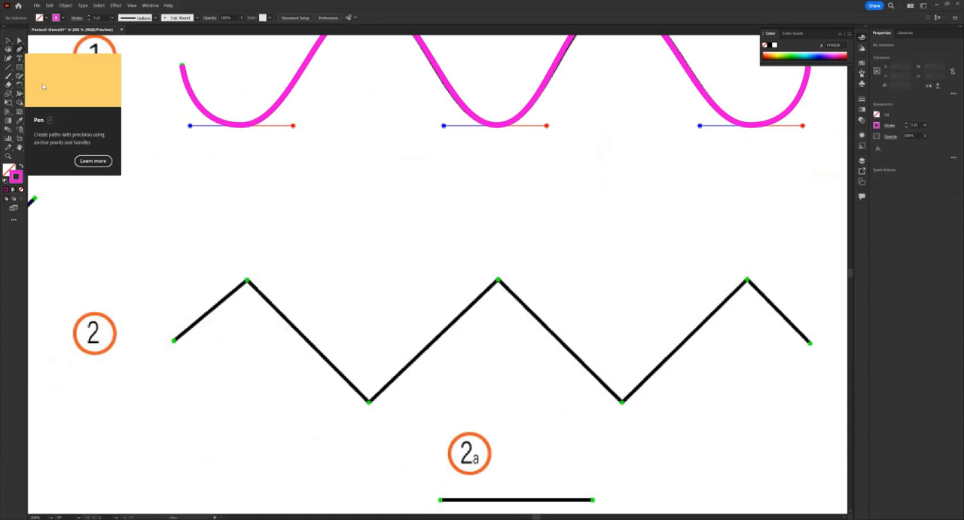
left_click(174, 343)
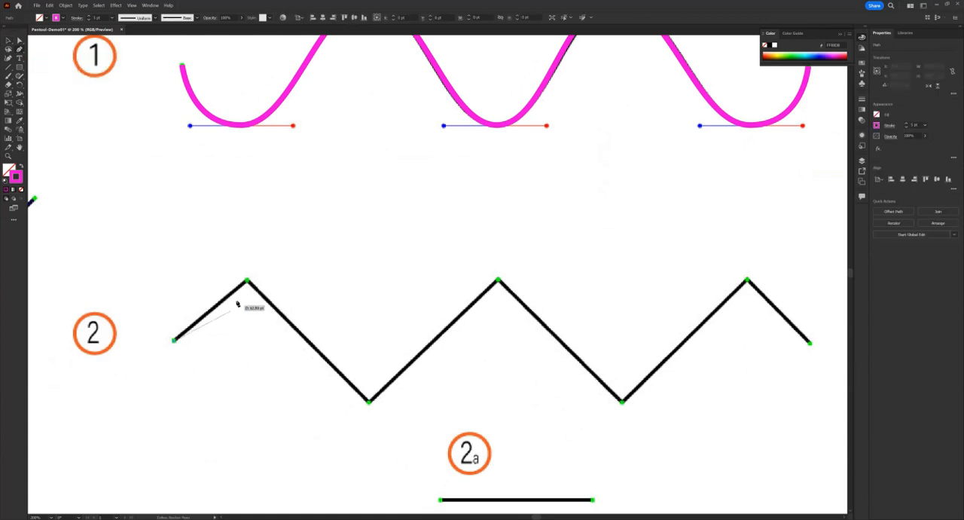
left_click(247, 283)
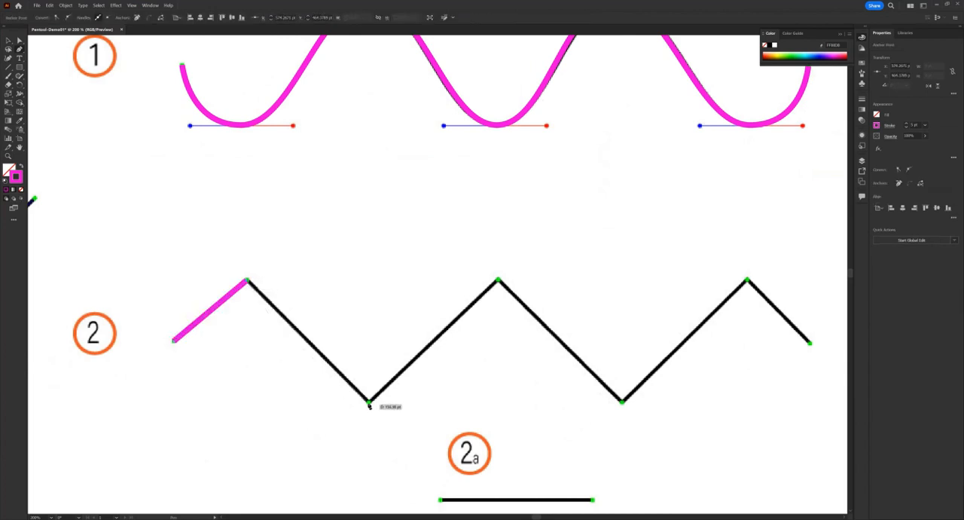
left_click(369, 405)
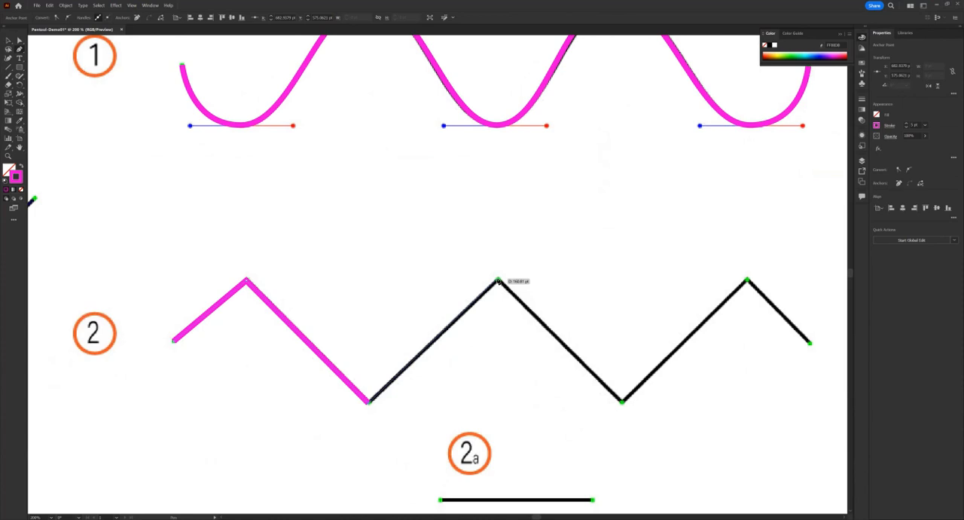
left_click(500, 284)
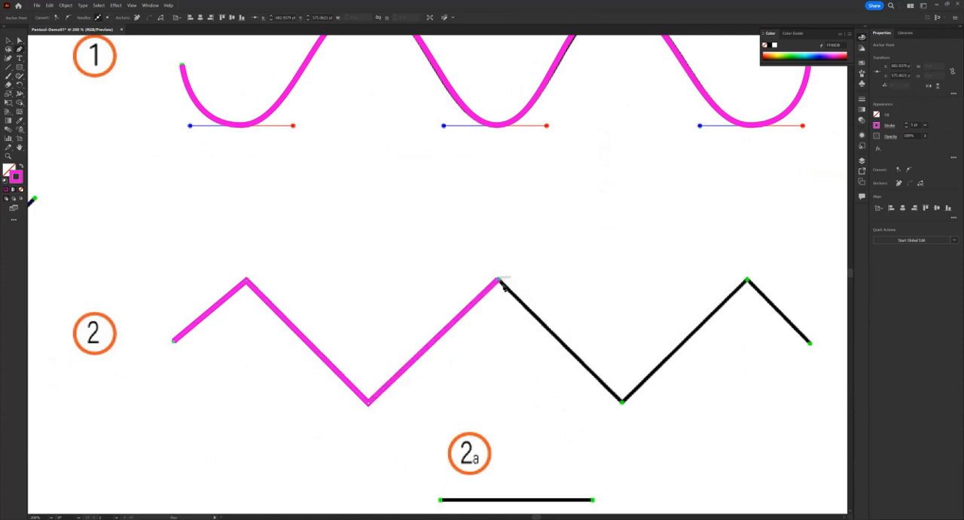
left_click(623, 404)
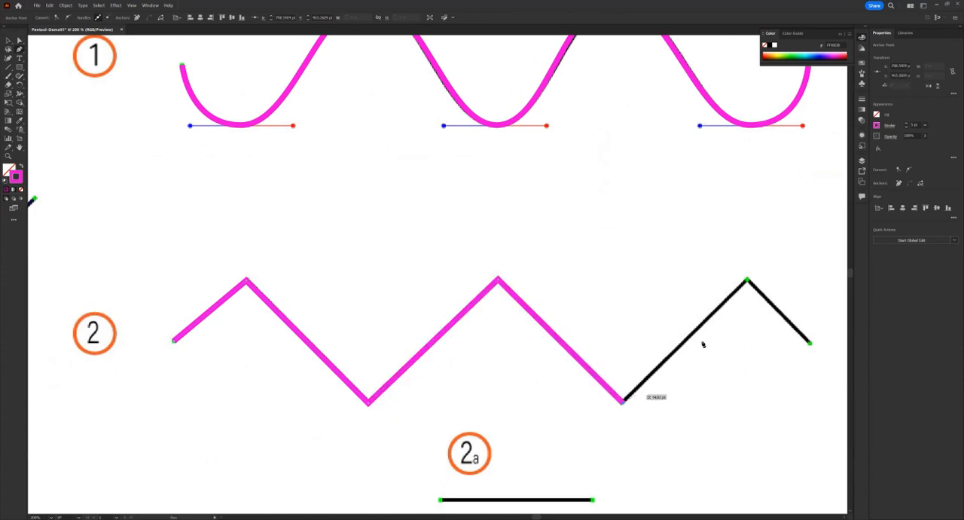
left_click(746, 281)
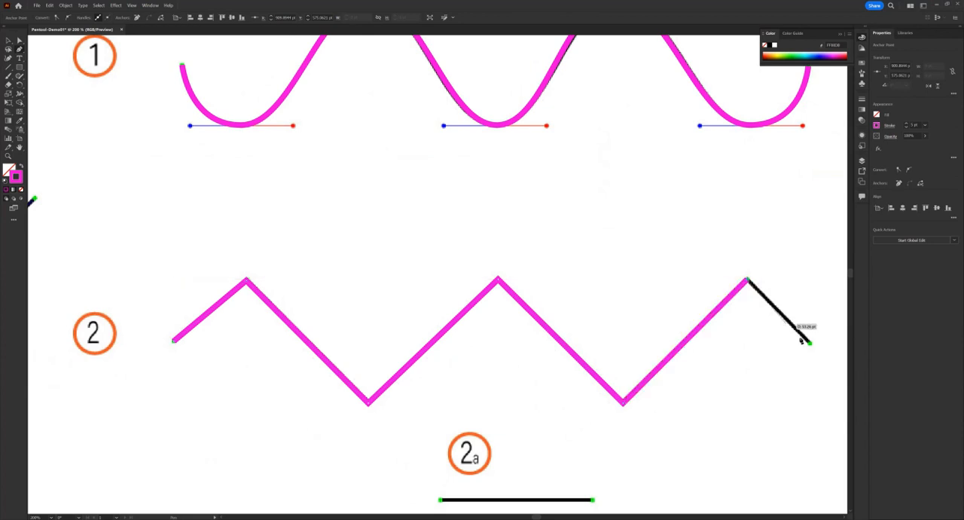
left_click(811, 345)
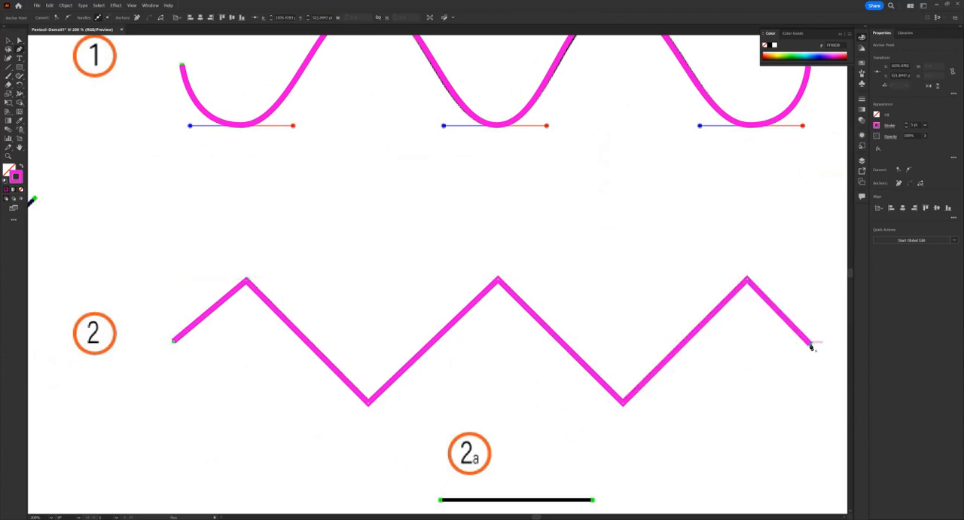
Step: Trace the horizontal line 2a as a separate straight path between its two green endpoints
scroll(510, 263, "down", 5)
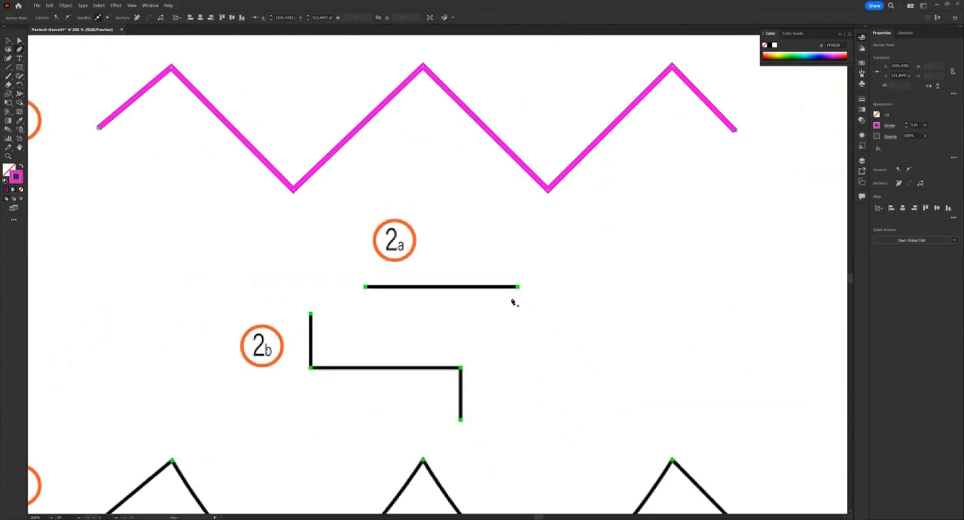
left_click(365, 288)
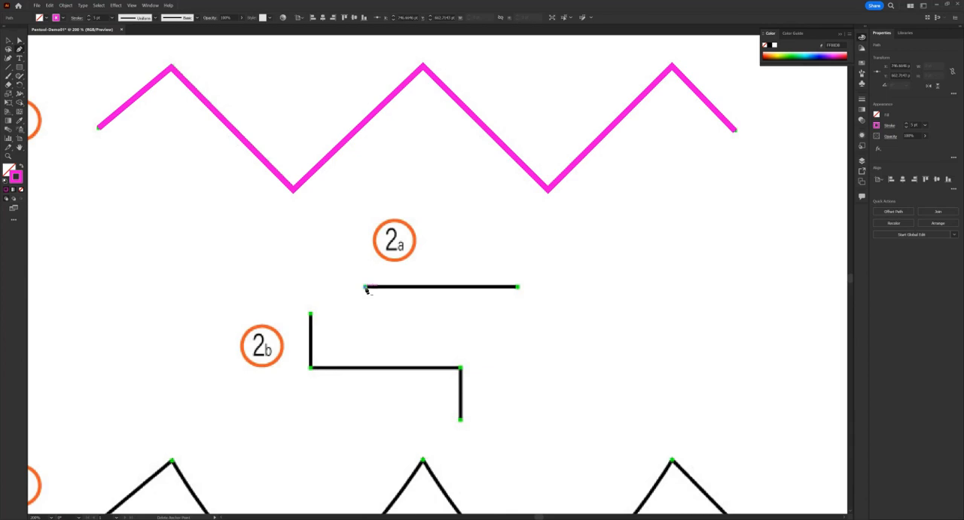
left_click(517, 288)
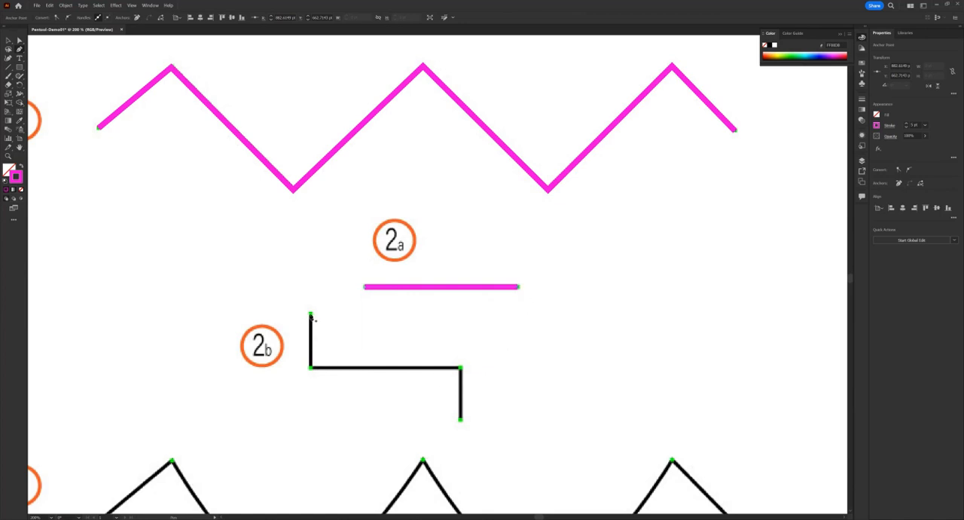
Step: Trace the stepped line 2b as a separate path with corner anchors on its four green points
left_click(311, 315)
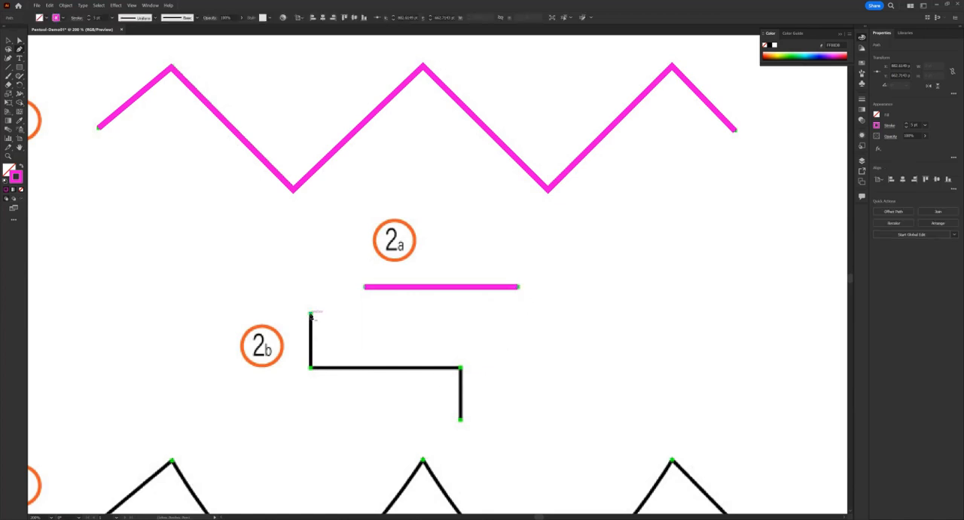
left_click(310, 369)
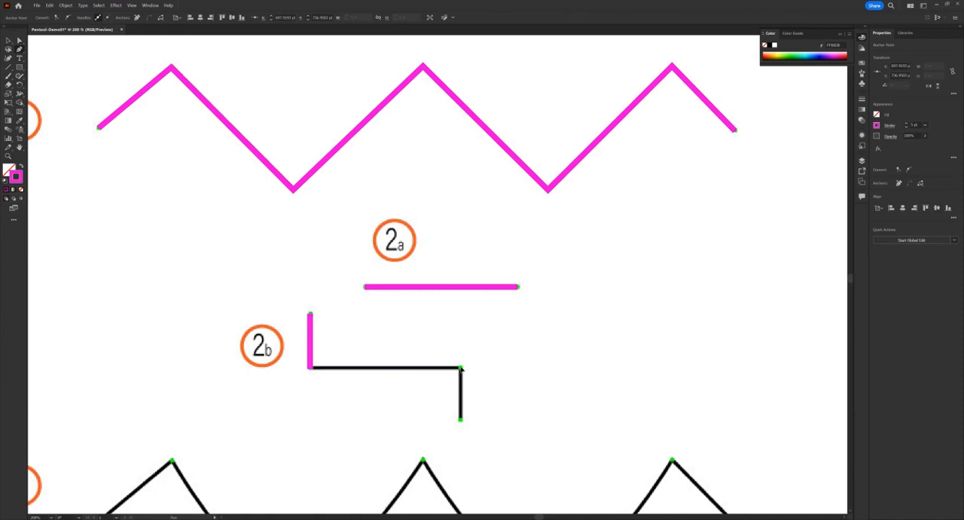
left_click(461, 368)
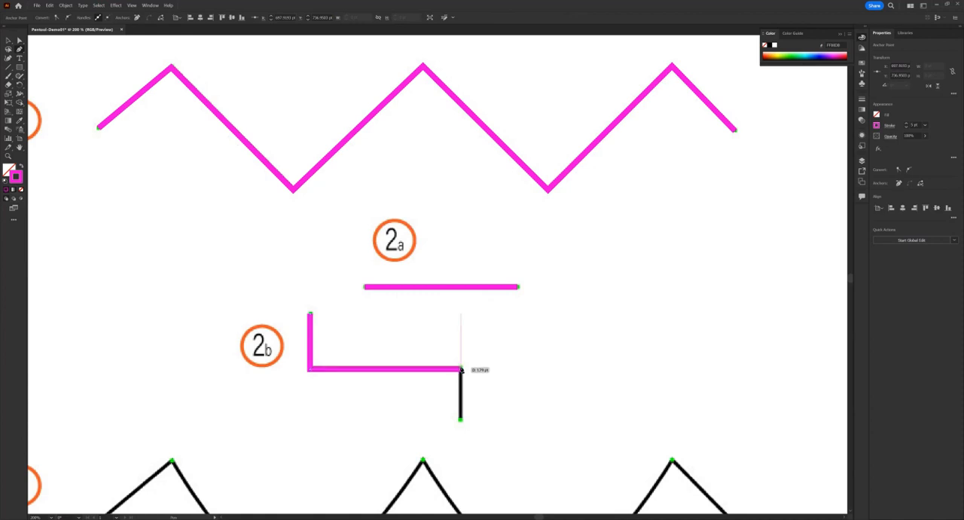
left_click(460, 421)
Step: Trace path 3 with the Pen tool, using corner anchors at the endpoints and peaks and smooth anchors with horizontal handles at both valleys
left_click_drag(482, 330, 552, 197)
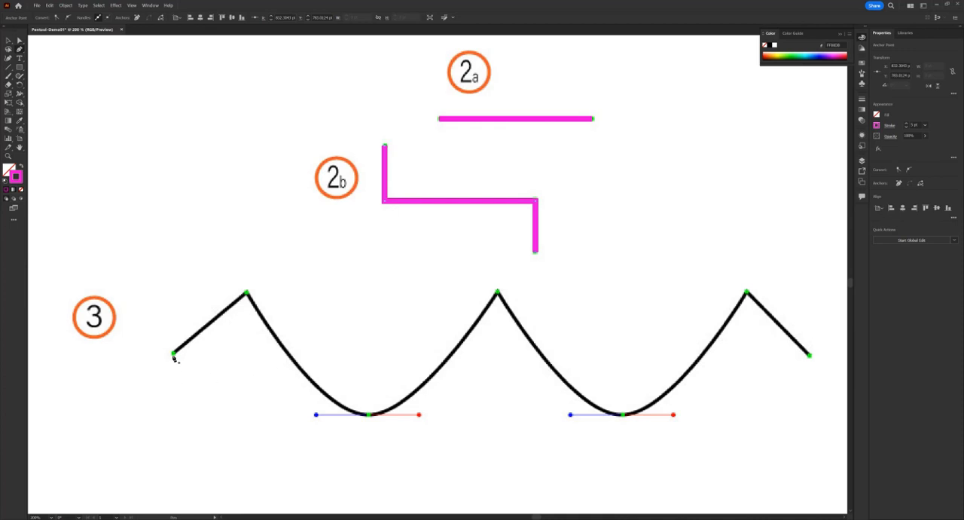
left_click(173, 354)
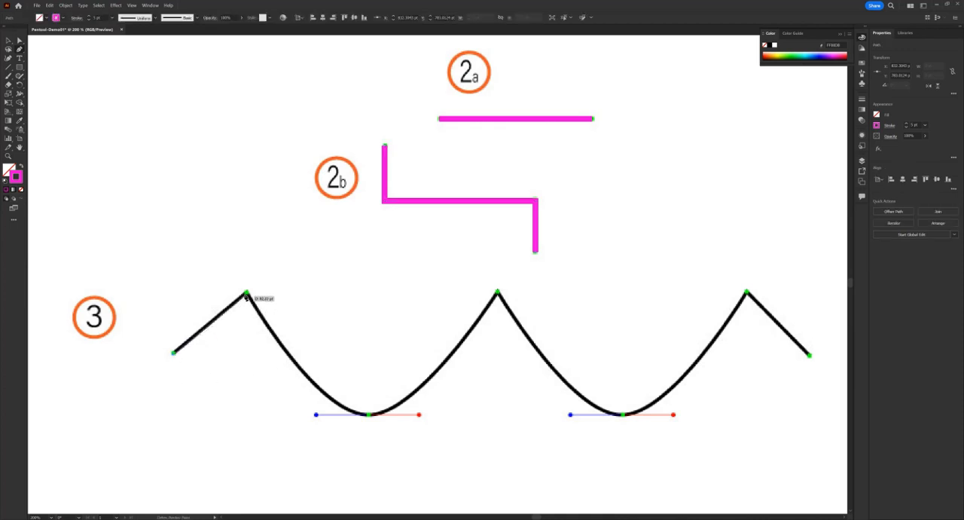
left_click(246, 292)
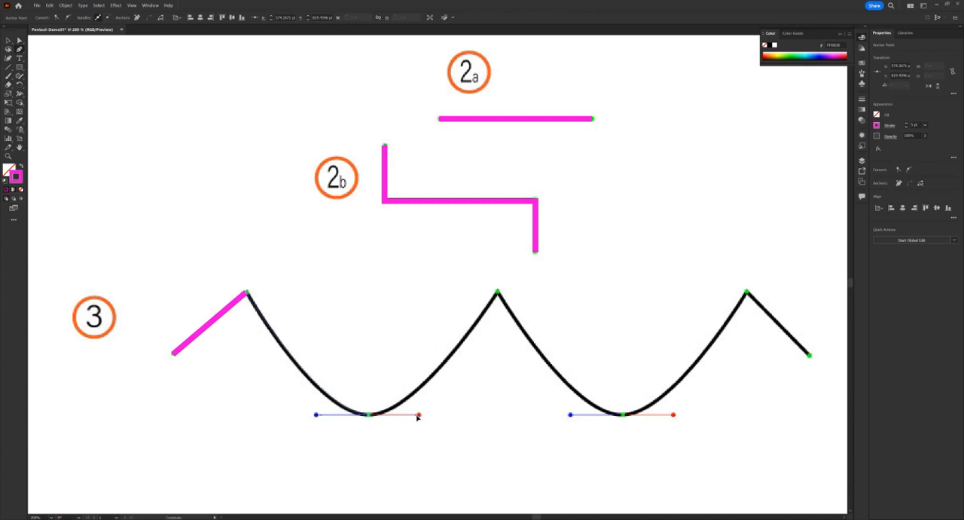
left_click_drag(420, 415, 420, 415)
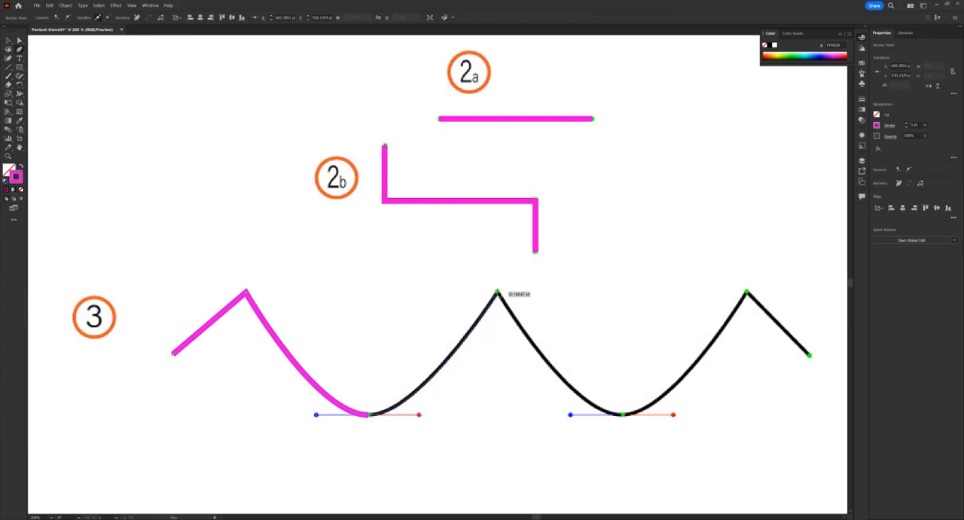
left_click(498, 293)
left_click_drag(624, 415, 676, 416)
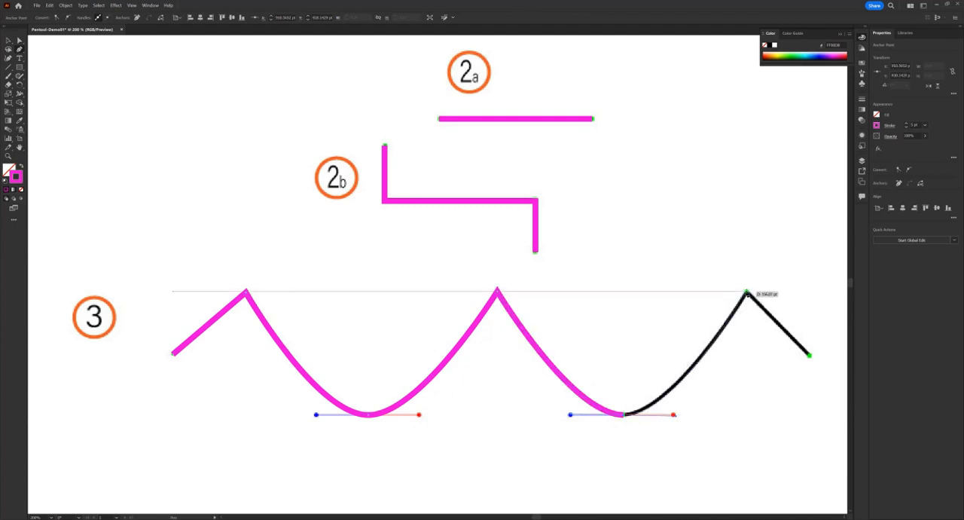
left_click(747, 292)
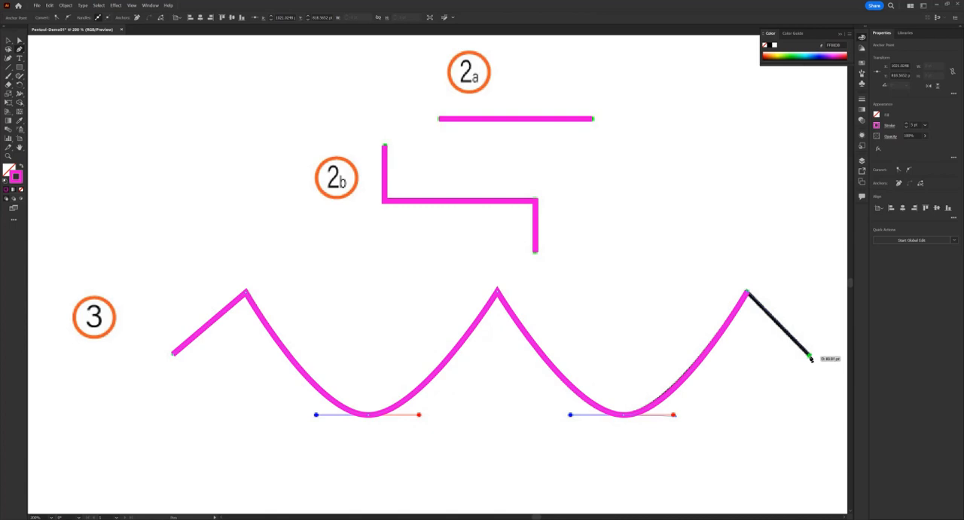
left_click(810, 357)
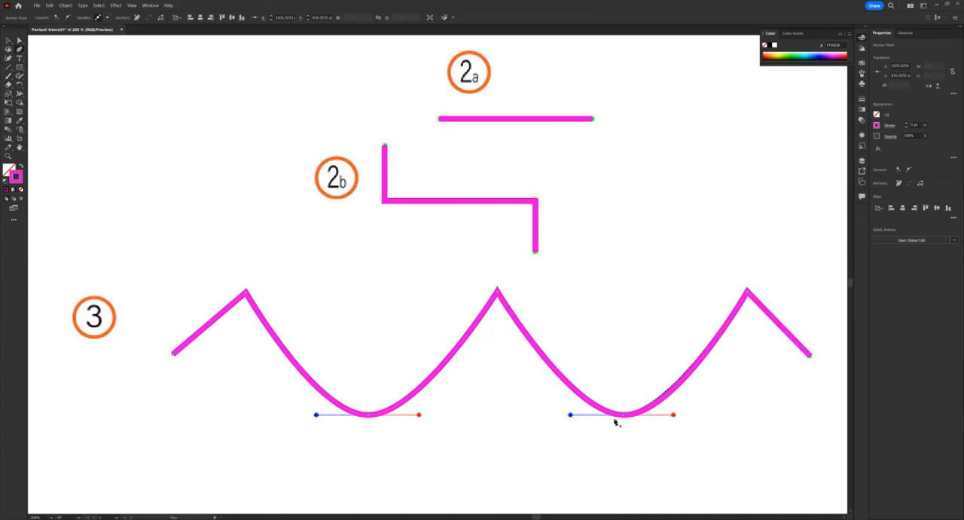
Step: Start tracing circle 4 clockwise from its top green point, placing smooth anchors on the right, bottom and left points with handles reaching the red dots
left_click(294, 343, "ctrl+alt")
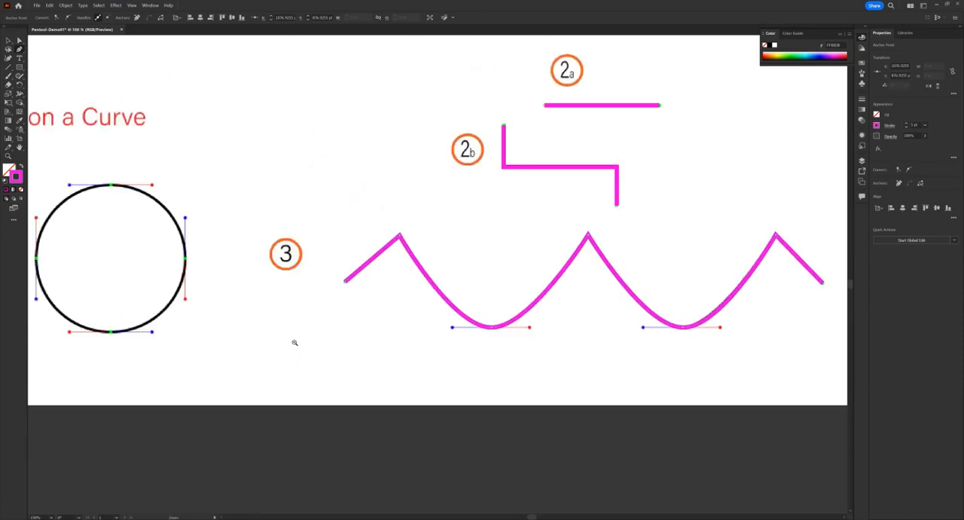
left_click(336, 331, "ctrl+alt")
scroll(271, 276, "up", 2)
left_click(297, 272, "ctrl")
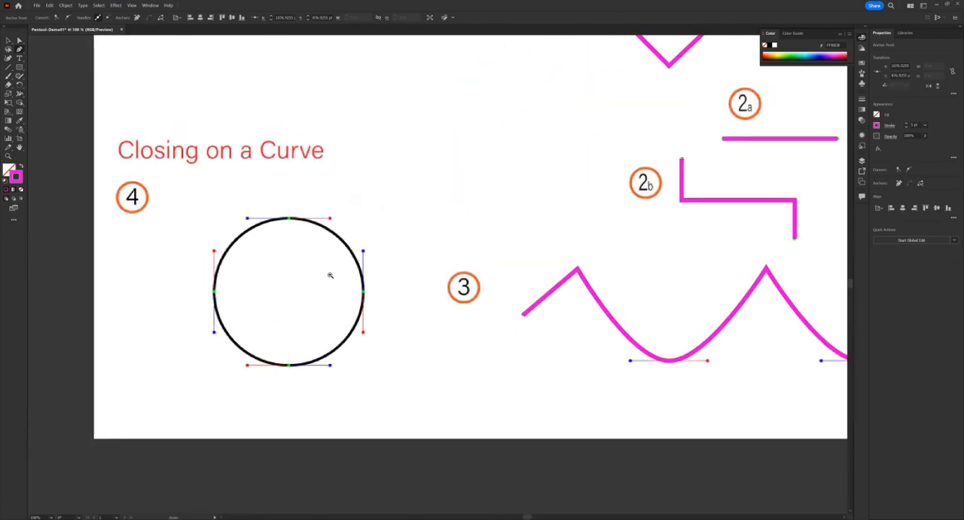
left_click(337, 279, "ctrl")
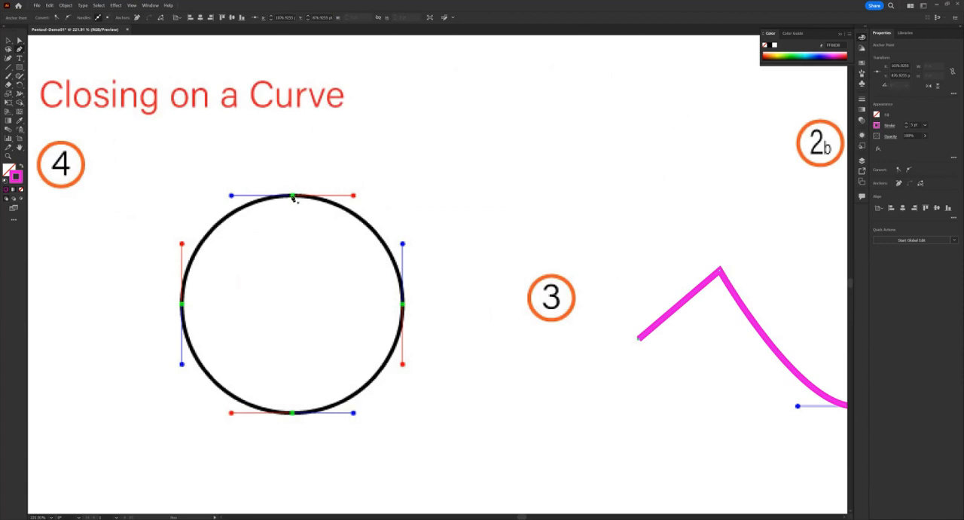
mouse_move(337, 209)
left_mouse_down()
mouse_move(271, 221)
mouse_move(322, 209)
left_mouse_up()
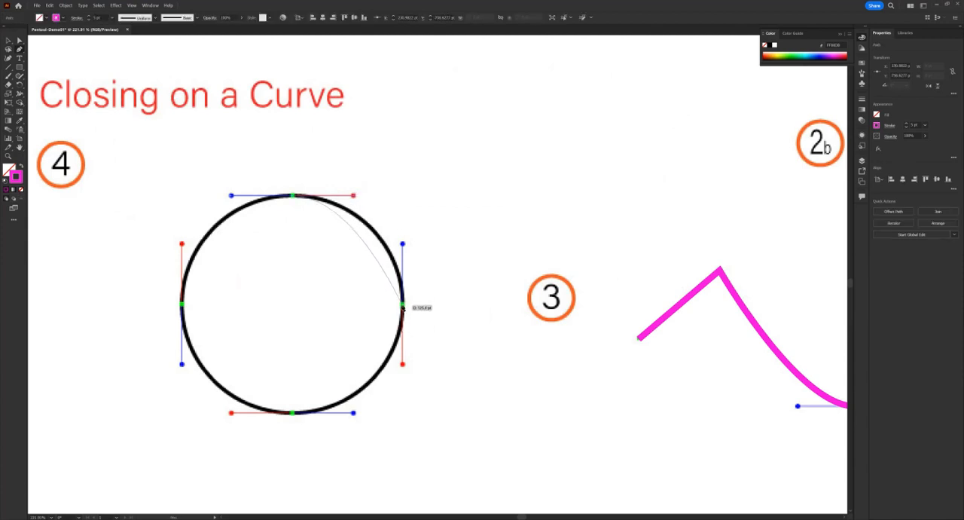
left_click_drag(403, 307, 402, 363)
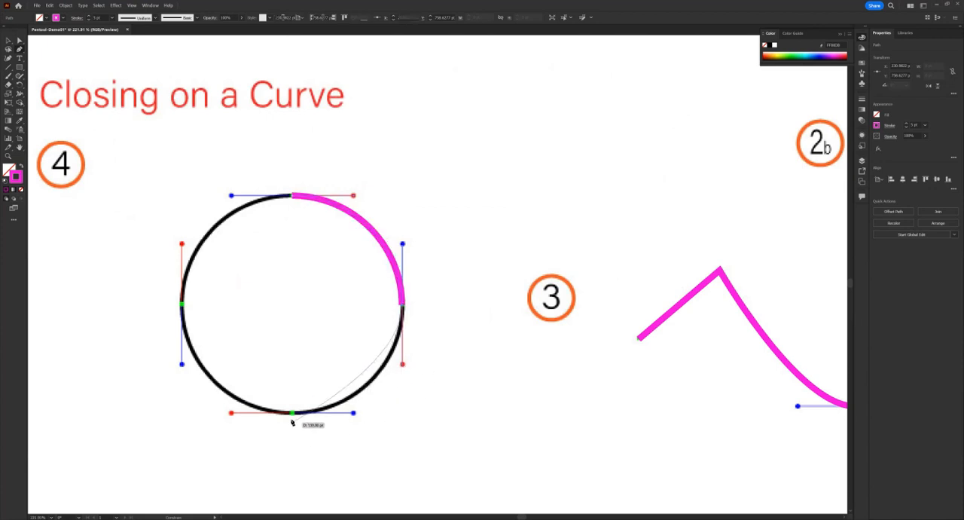
left_click_drag(292, 413, 230, 413)
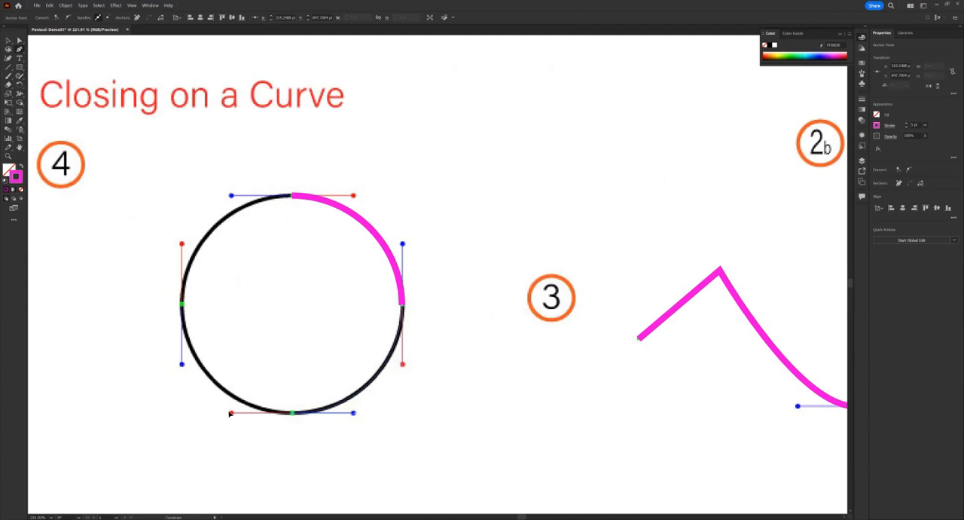
left_click_drag(181, 306, 183, 244)
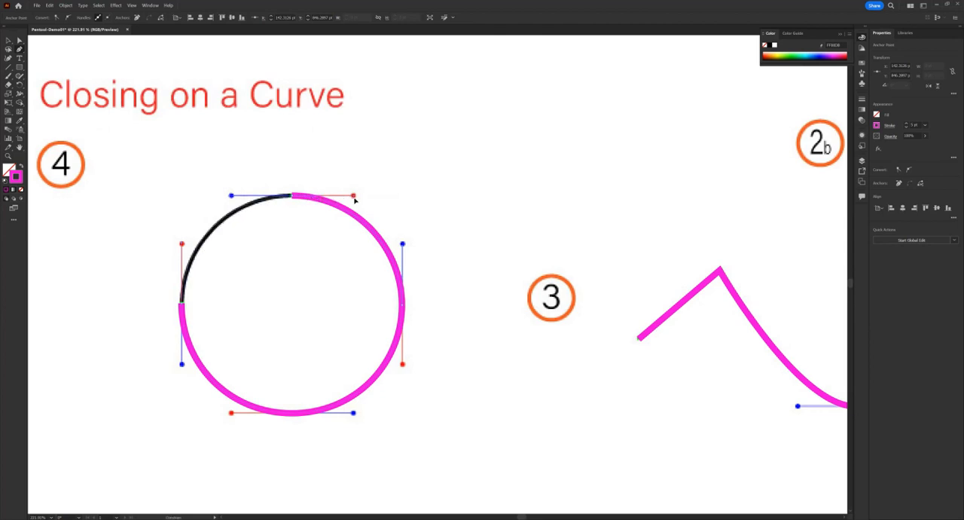
Step: Close the circle 4 path on its starting anchor with a smooth curve, extending the handle to the red dot, and deselect it
left_click_drag(354, 198, 355, 198)
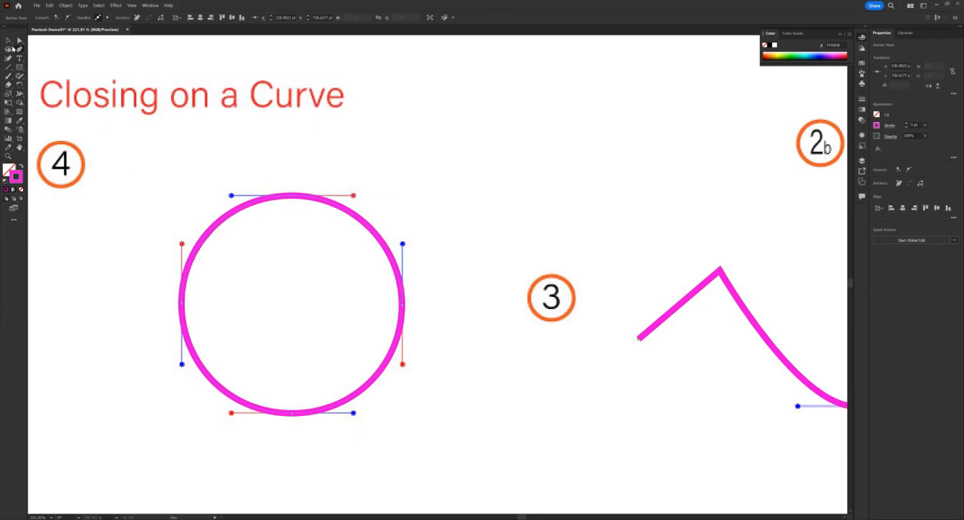
key("v")
left_click(380, 166)
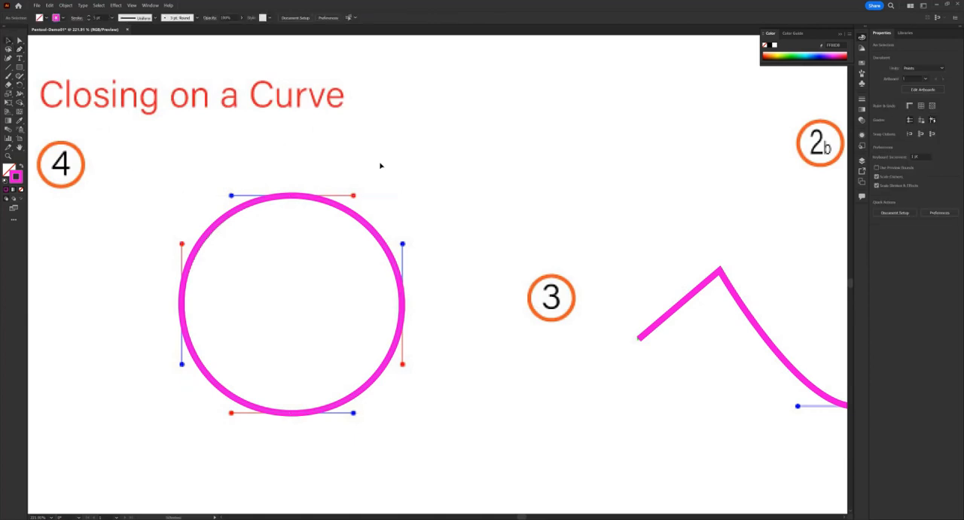
left_click(436, 351, "ctrl+alt")
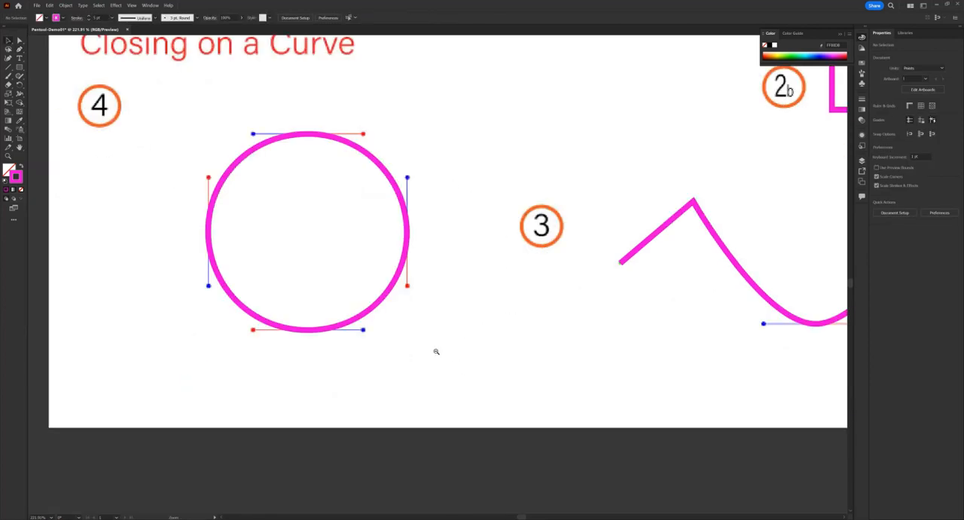
left_click(435, 351, "ctrl+alt")
left_click_drag(467, 234, 405, 356)
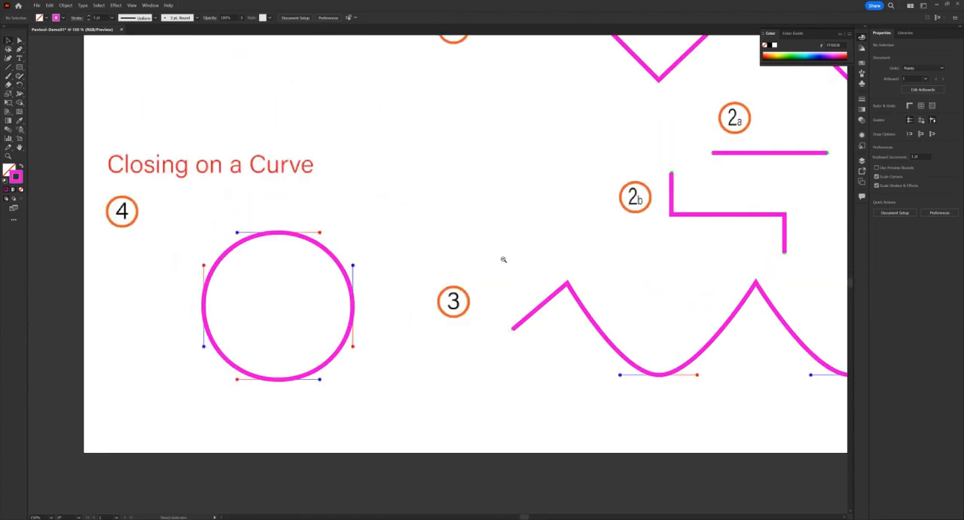
left_click(505, 260, "ctrl+alt")
left_click(505, 260, "ctrl+alt")
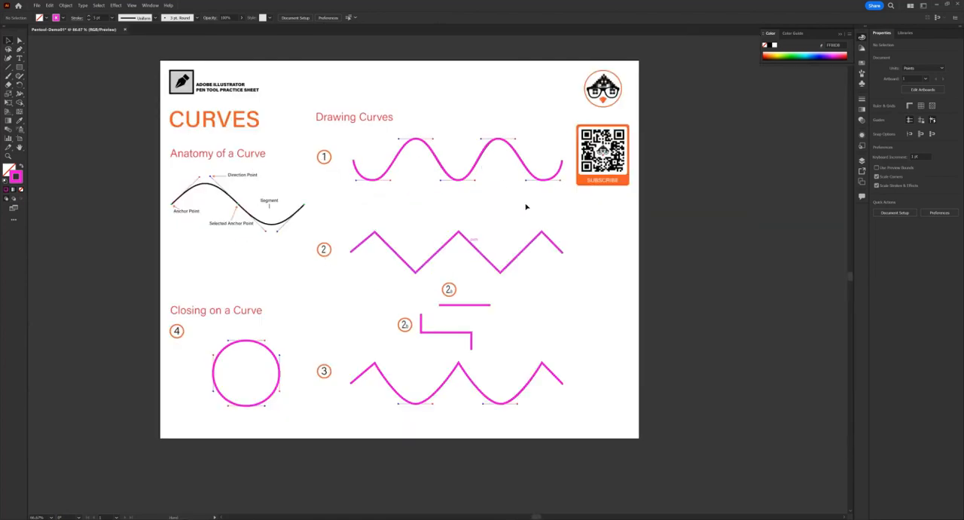